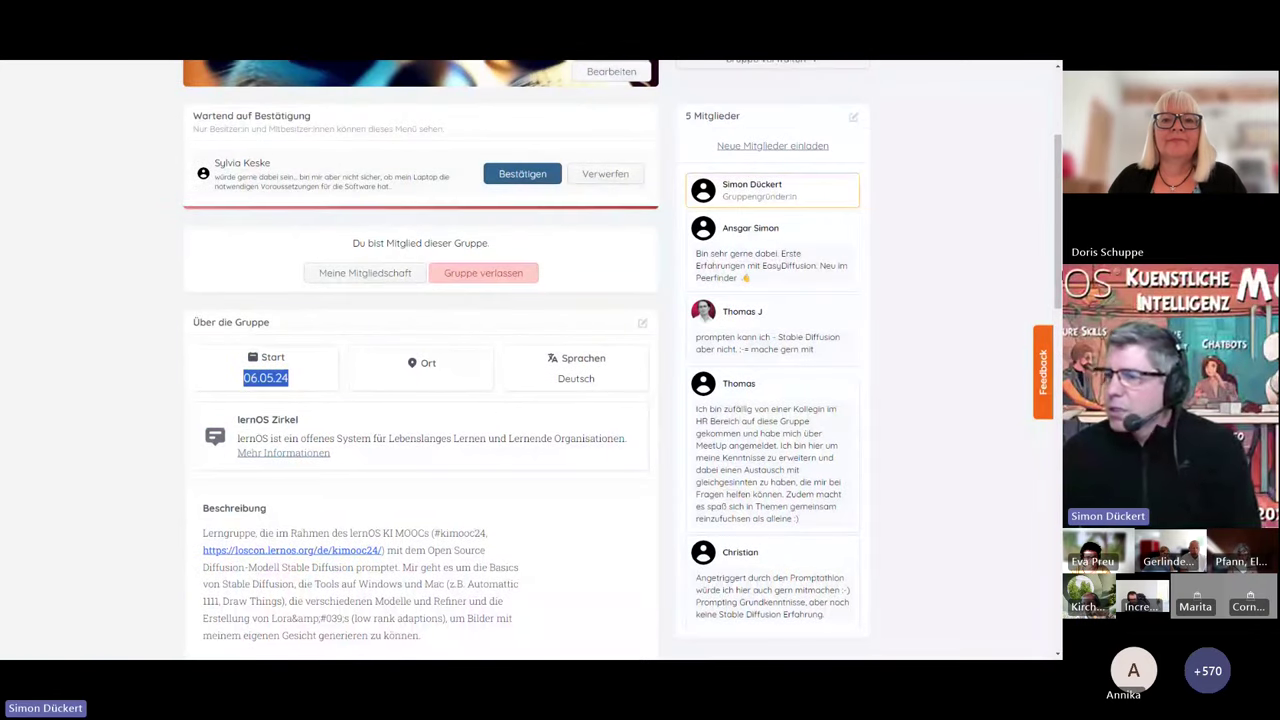
Review the group page's pending membership request, group details, description, member list and conversations
{"action": "scroll", "coordinate": [736, 264], "scroll_direction": "down", "scroll_amount": 1}
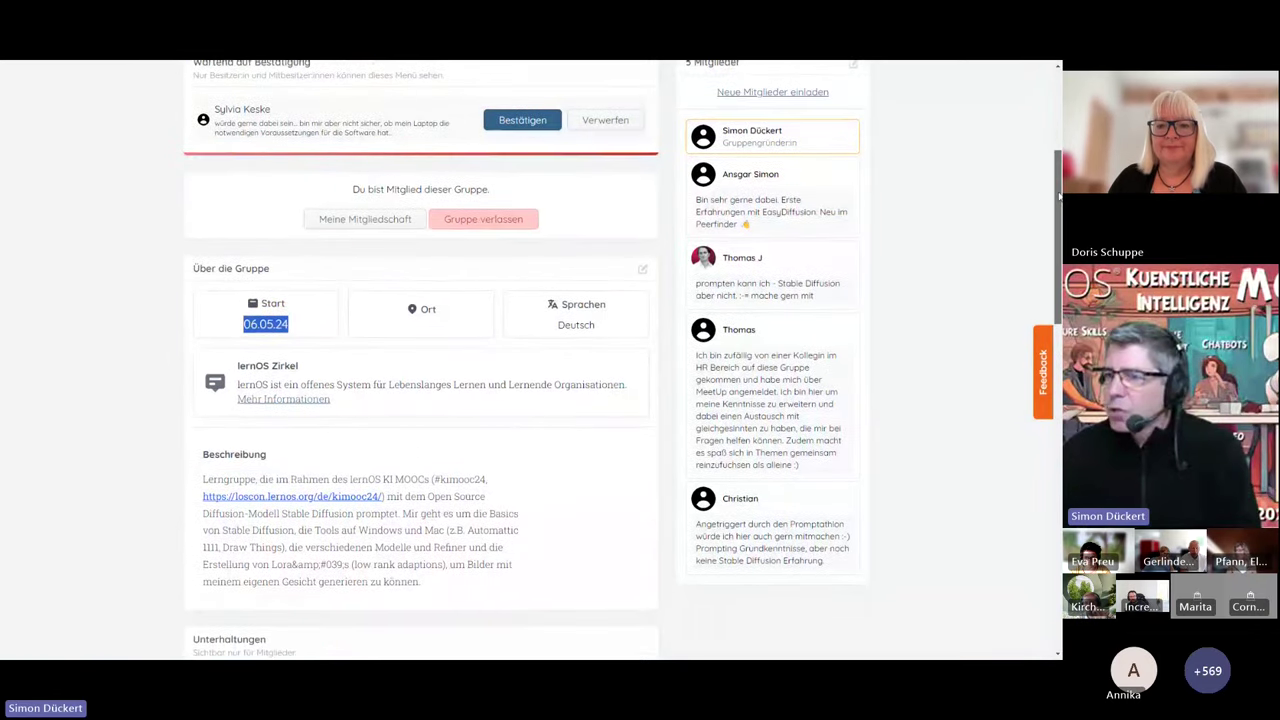
{"action": "scroll", "coordinate": [736, 264], "scroll_direction": "up", "scroll_amount": 1}
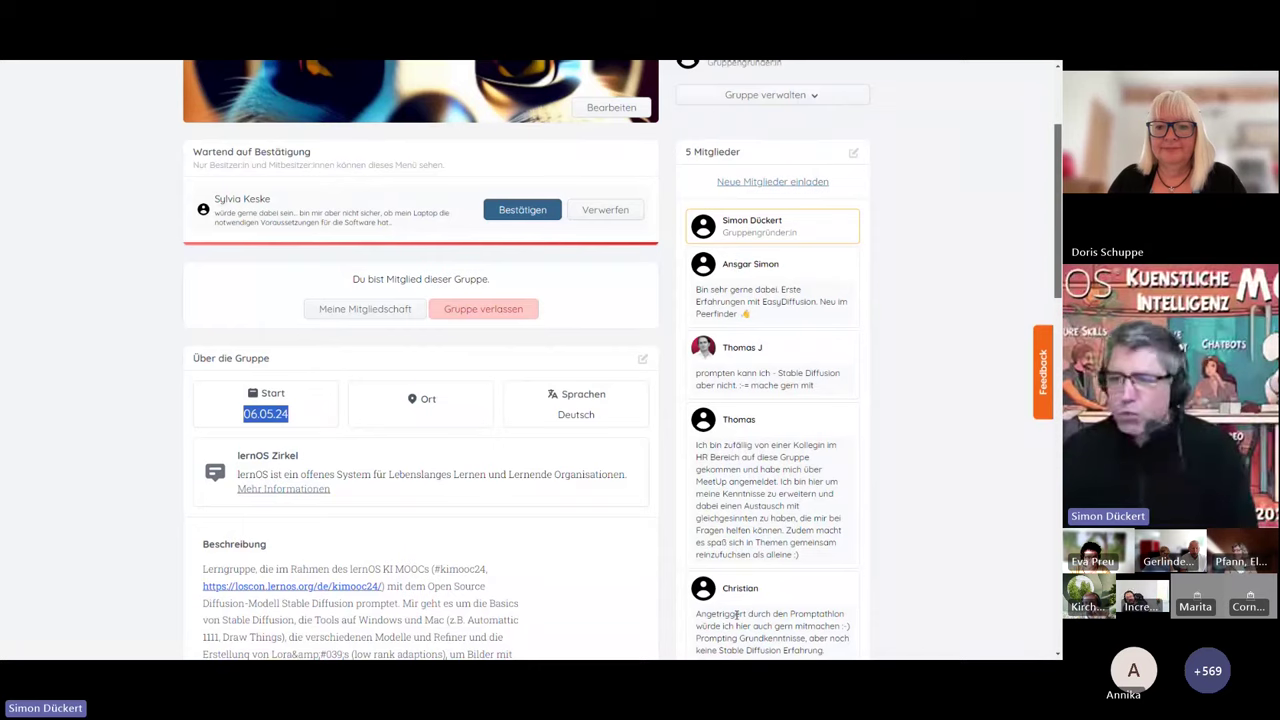
{"action": "scroll", "coordinate": [736, 615], "scroll_direction": "up", "scroll_amount": 3}
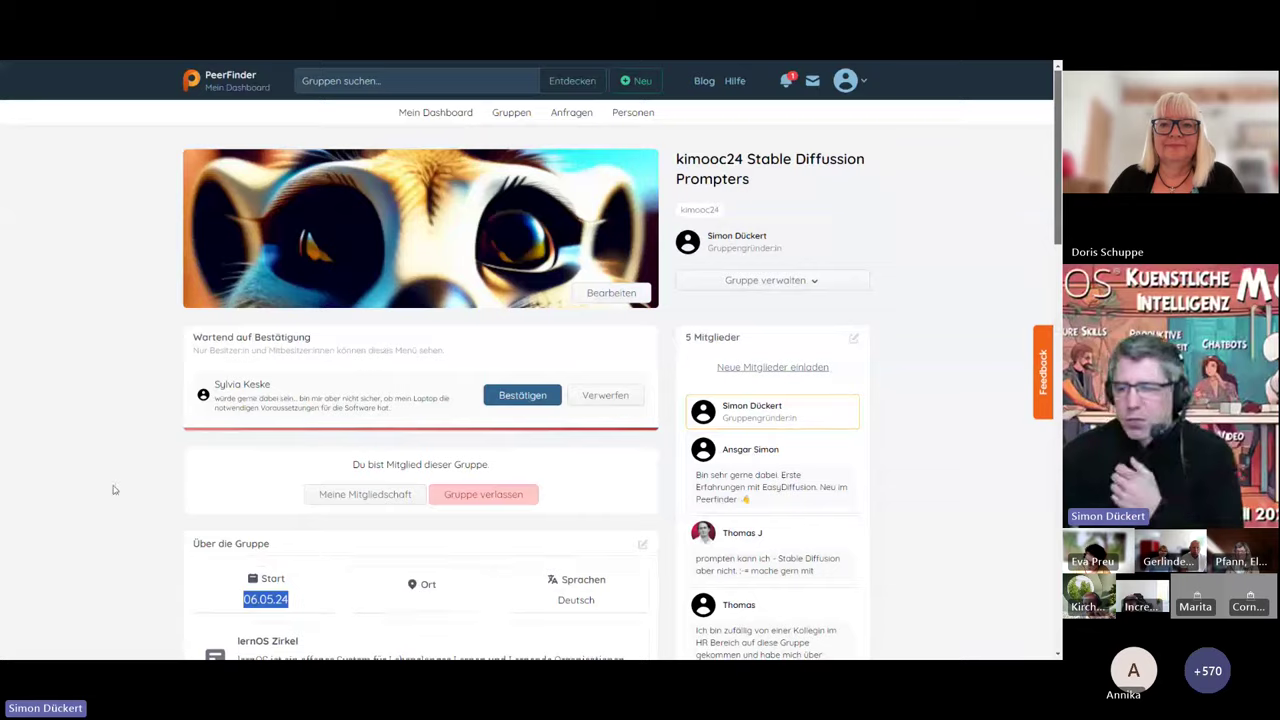
{"action": "scroll", "coordinate": [291, 536], "scroll_direction": "down", "scroll_amount": 4}
{"action": "scroll", "coordinate": [291, 536], "scroll_direction": "down", "scroll_amount": 3}
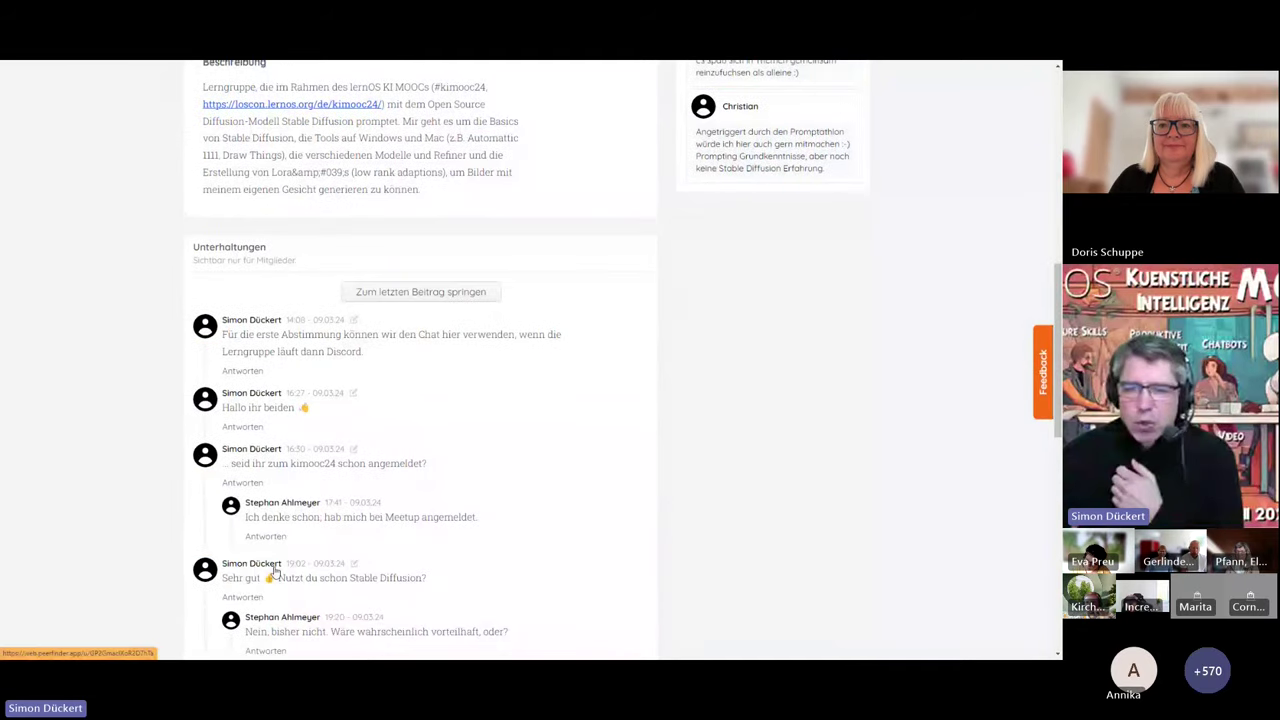
{"action": "scroll", "coordinate": [277, 526], "scroll_direction": "down", "scroll_amount": 3}
{"action": "scroll", "coordinate": [598, 482], "scroll_direction": "up", "scroll_amount": 1}
{"action": "scroll", "coordinate": [598, 482], "scroll_direction": "up", "scroll_amount": 10}
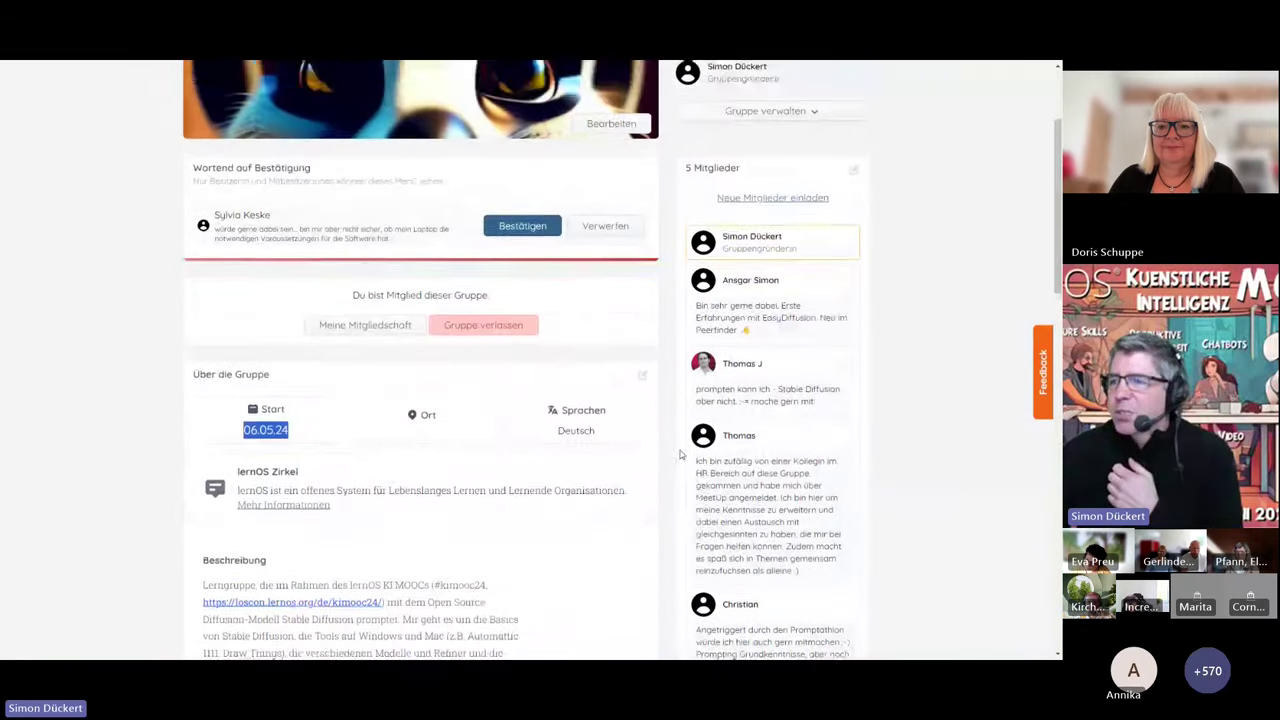
Open the meeting editing option for the kimooc24 Stable Diffussion Prompters group
{"action": "left_click", "coordinate": [801, 285]}
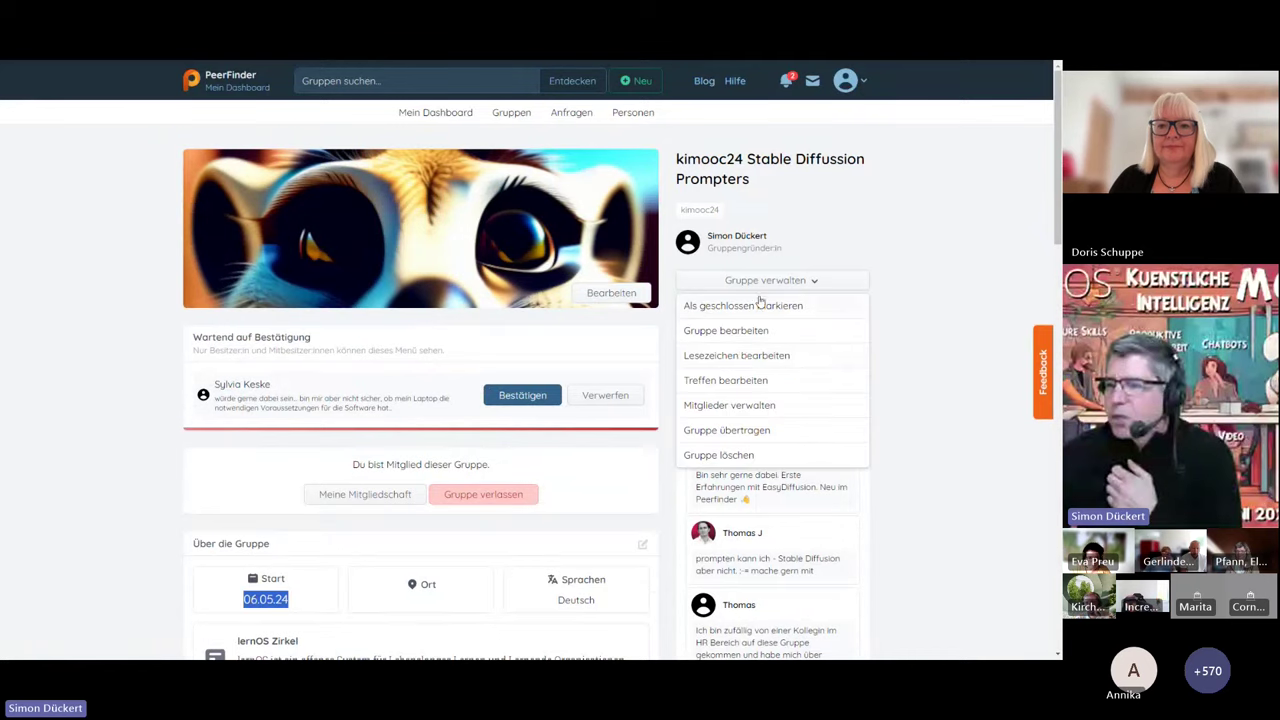
{"action": "left_click", "coordinate": [771, 385]}
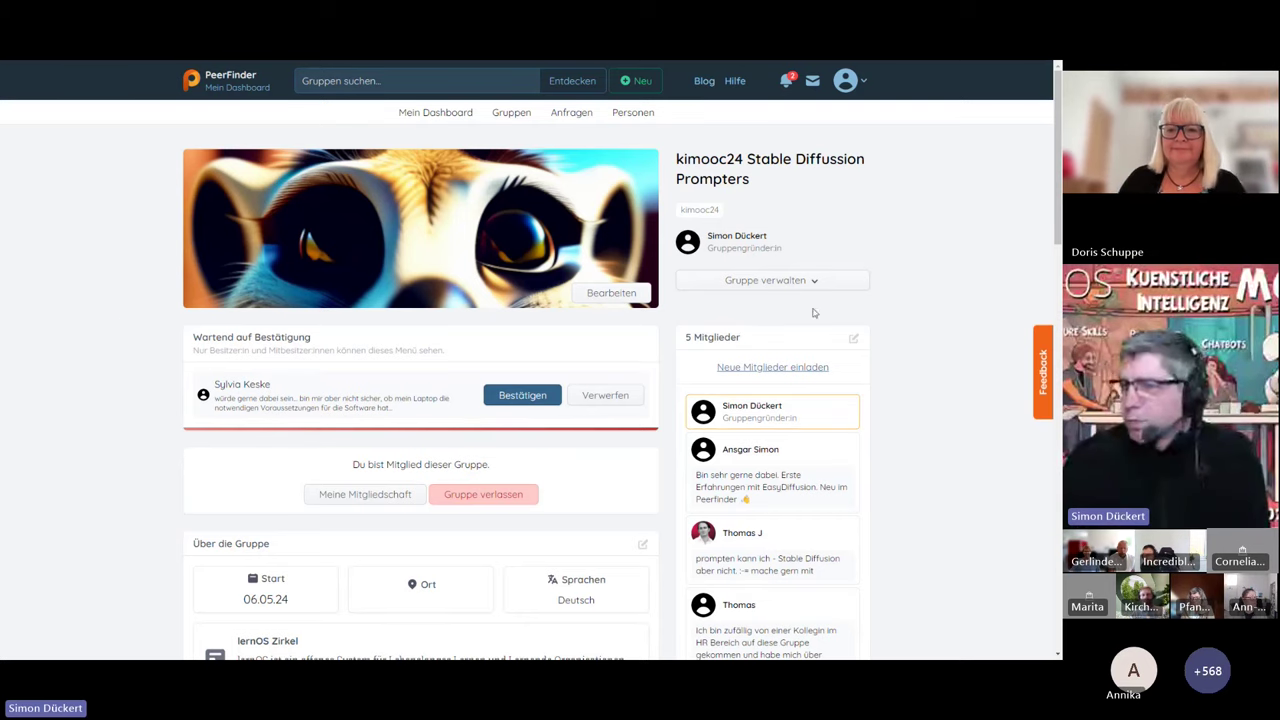
List the groups tagged kimooc24 and start creating a new group
{"action": "left_click", "coordinate": [699, 212]}
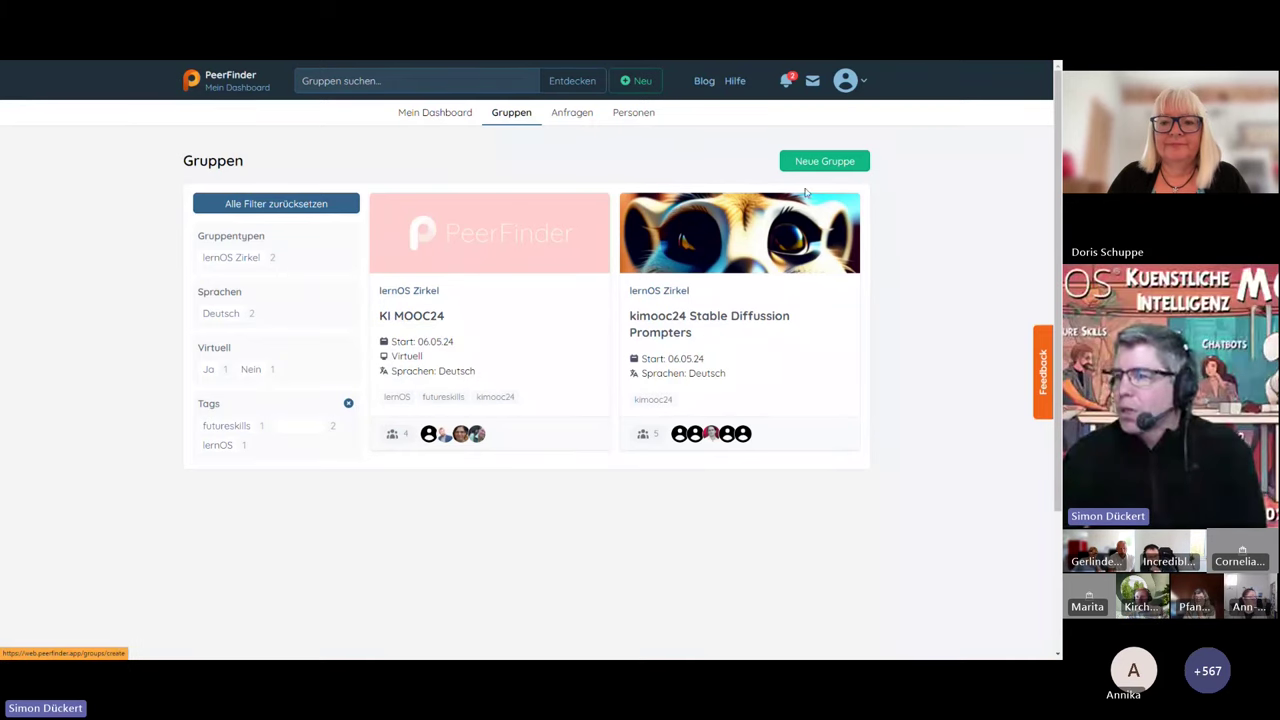
{"action": "left_click", "coordinate": [826, 163]}
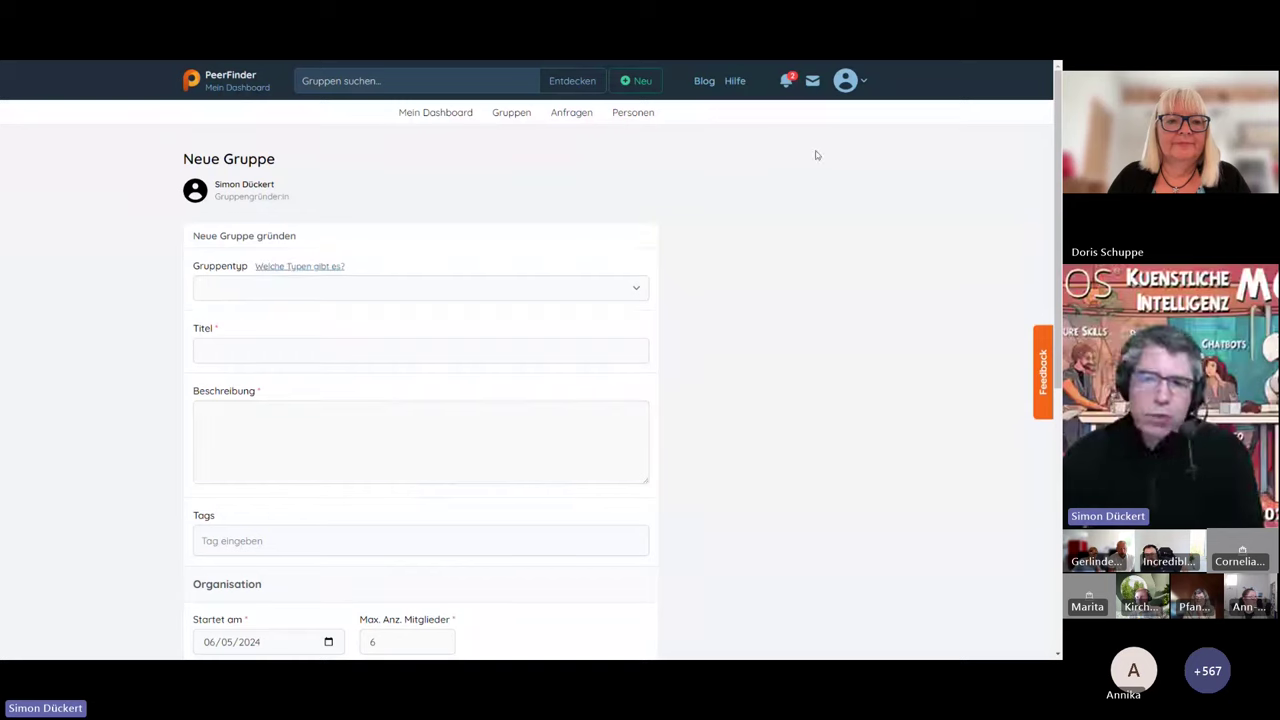
Examine the available group types and the title and description fields in the new group form
{"action": "left_click", "coordinate": [265, 292]}
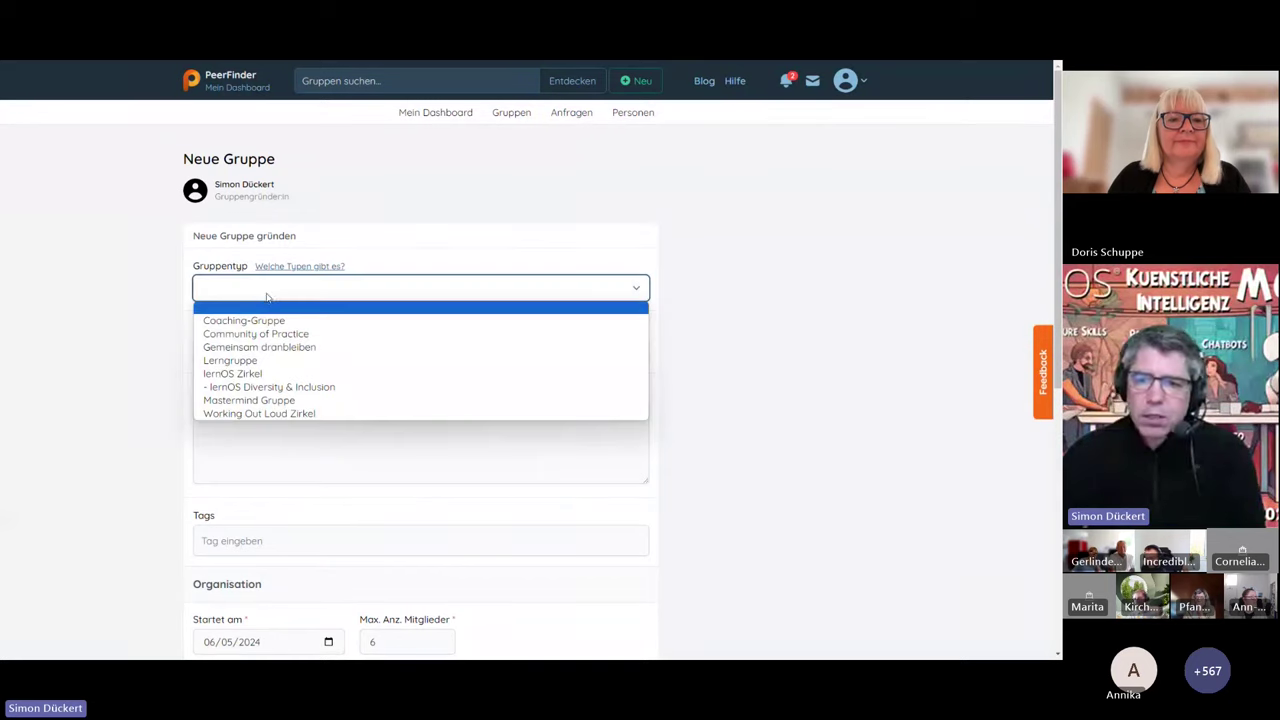
{"action": "left_click", "coordinate": [256, 374]}
{"action": "left_click", "coordinate": [203, 349]}
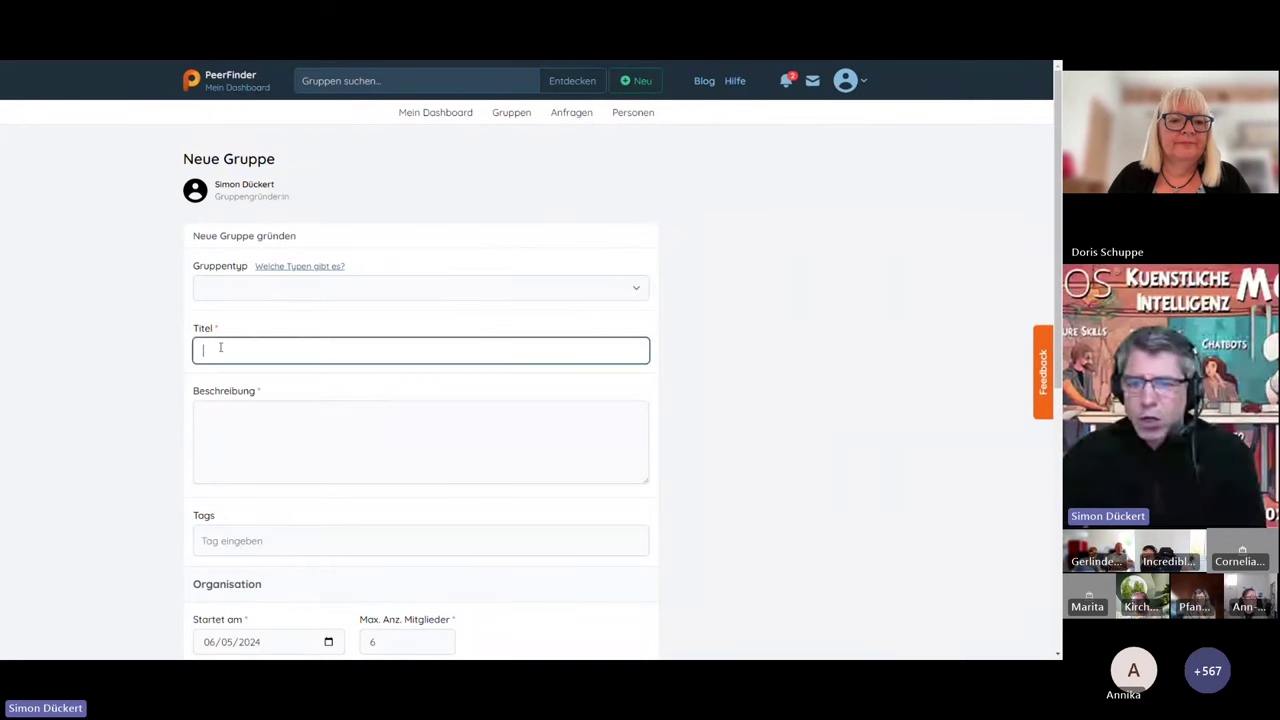
{"action": "scroll", "coordinate": [203, 349], "scroll_direction": "down", "scroll_amount": 1}
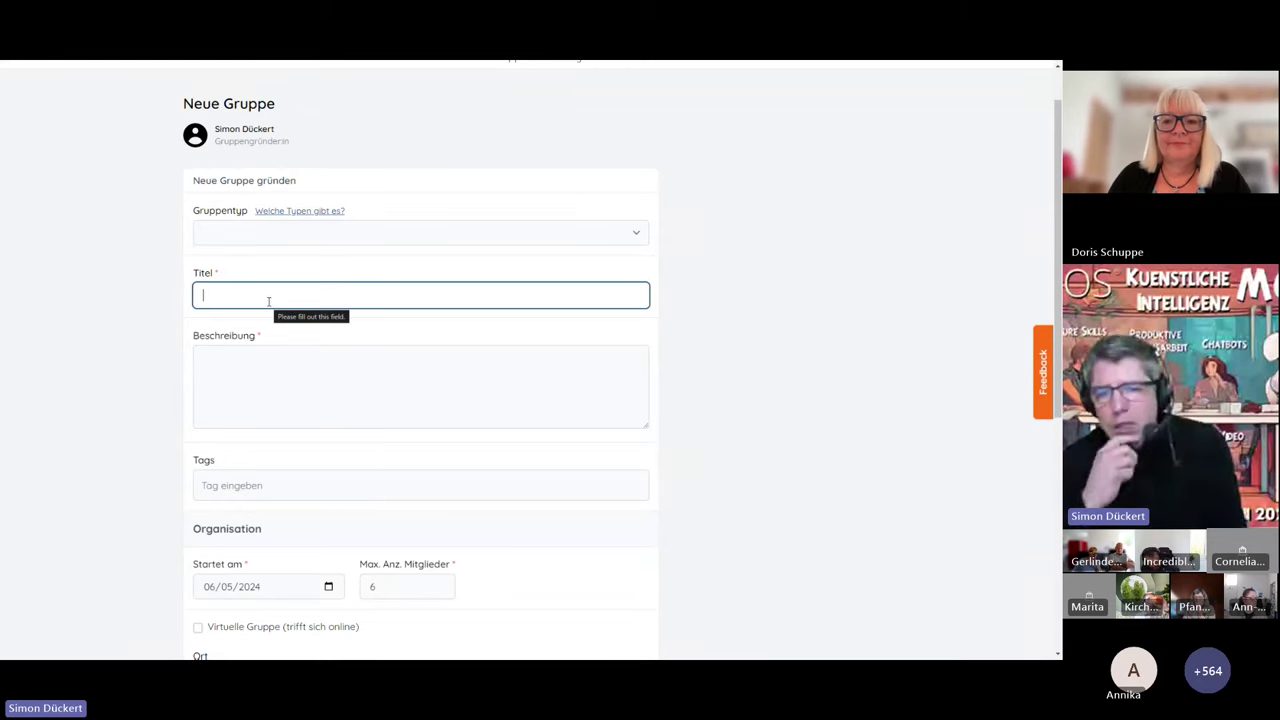
{"action": "left_click", "coordinate": [226, 375]}
Add the tag kimooc24 to the new group
{"action": "scroll", "coordinate": [160, 403], "scroll_direction": "down", "scroll_amount": 2}
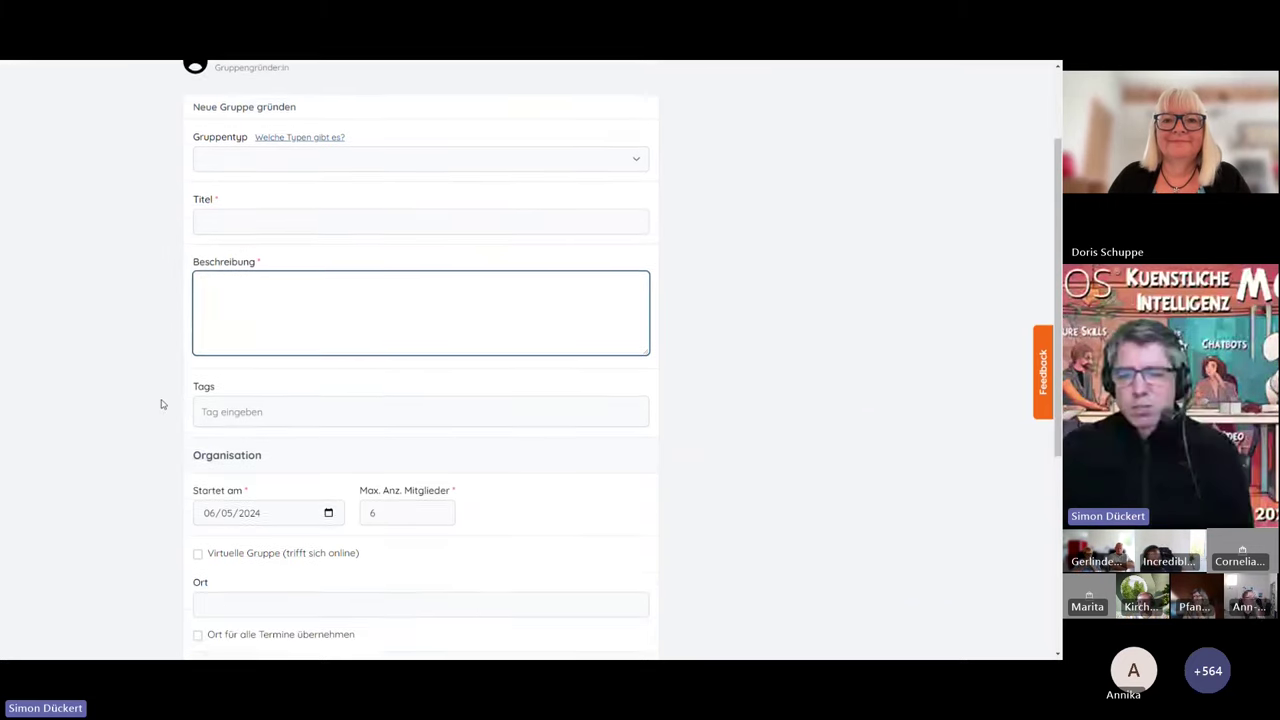
{"action": "left_click", "coordinate": [246, 378]}
{"action": "type", "text": "kim"}
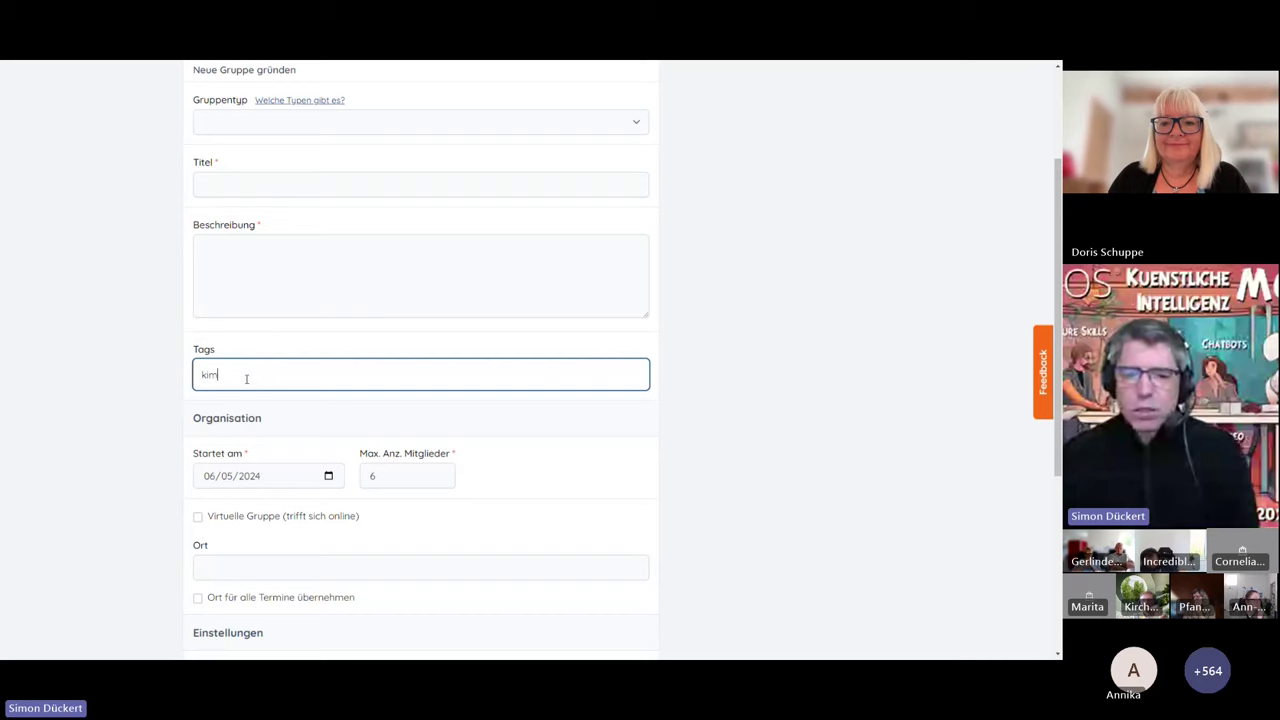
{"action": "type", "text": "ppc"}
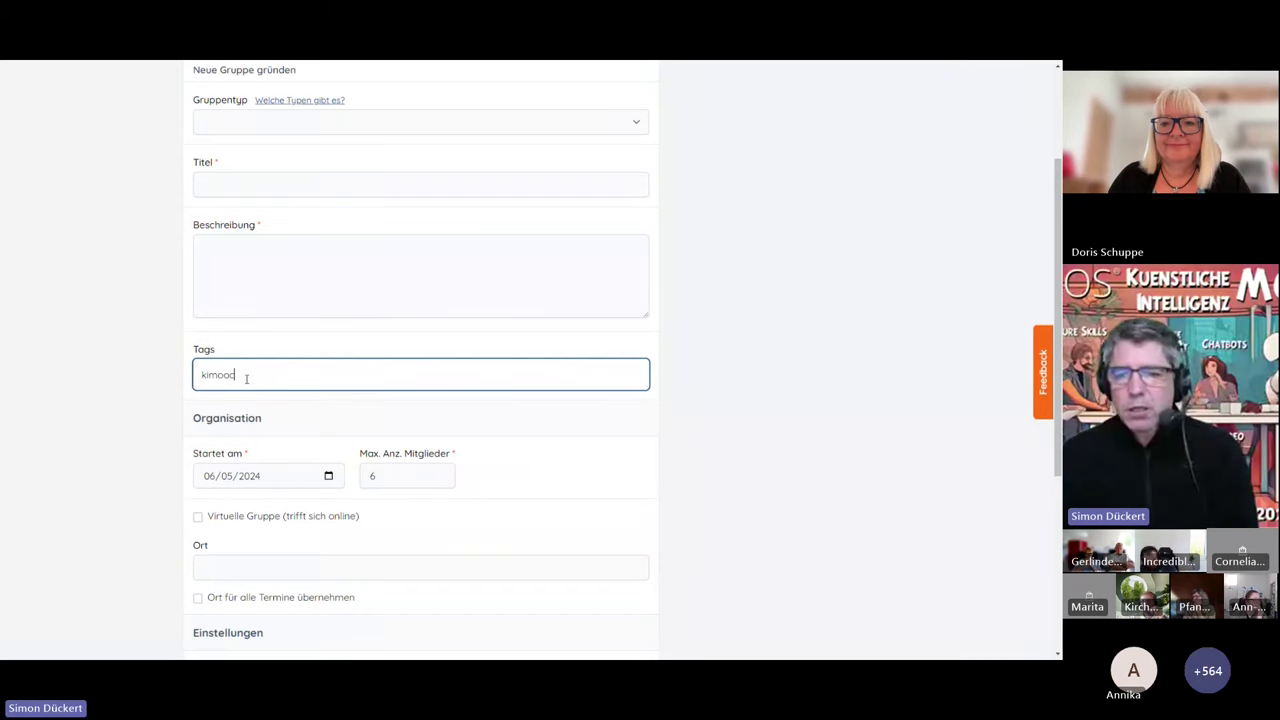
{"action": "type", "text": "24"}
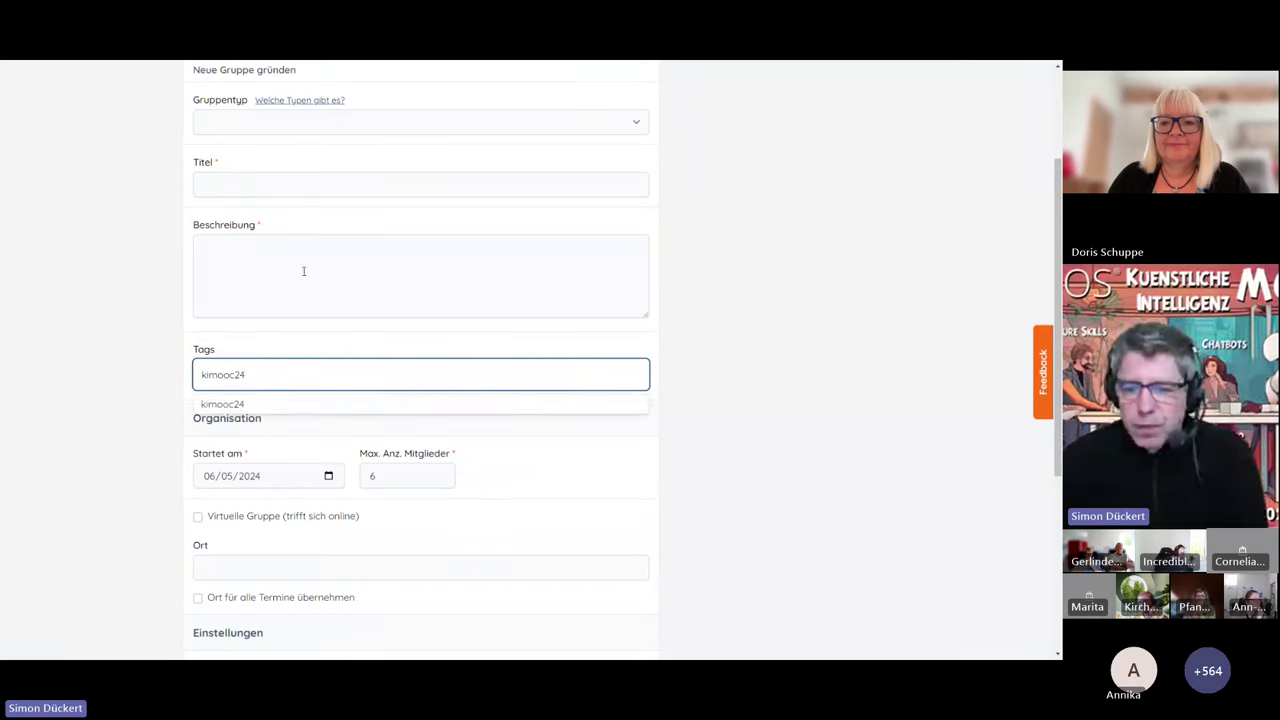
{"action": "key", "text": "Return"}
Try marking the new group as virtual with Jitsi for its online meetings
{"action": "left_click", "coordinate": [395, 477]}
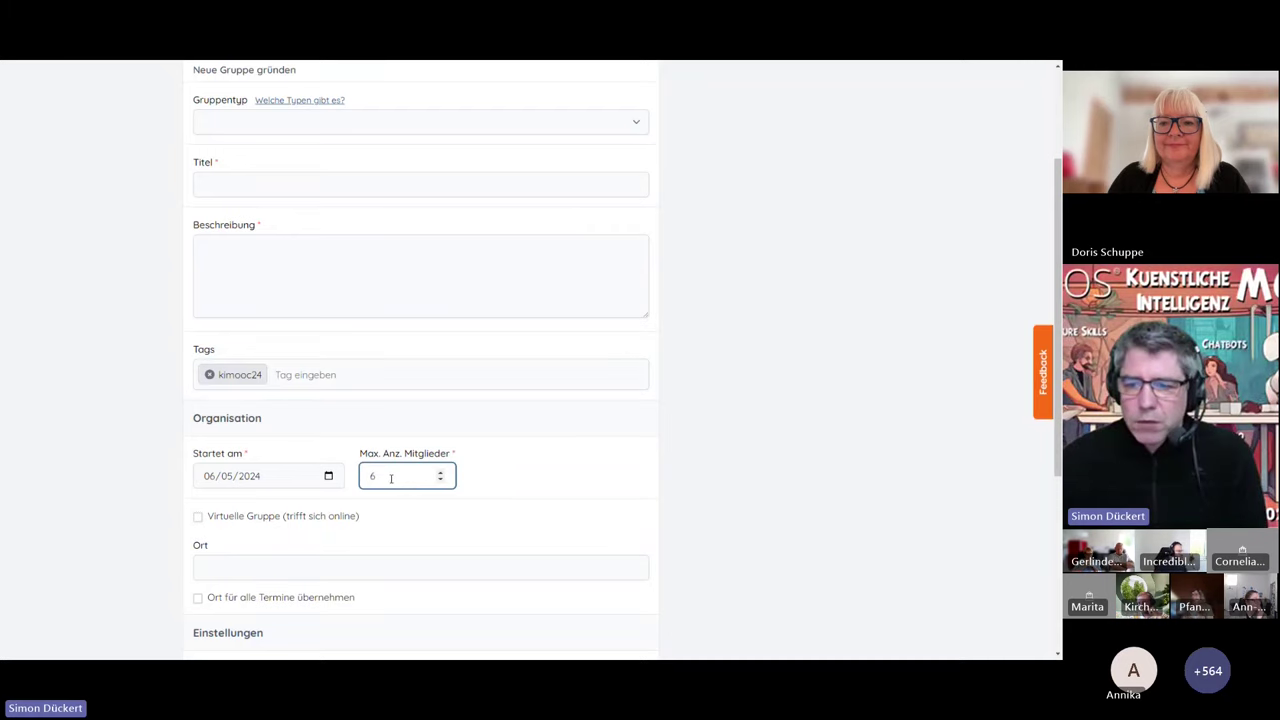
{"action": "scroll", "coordinate": [391, 478], "scroll_direction": "down", "scroll_amount": 1}
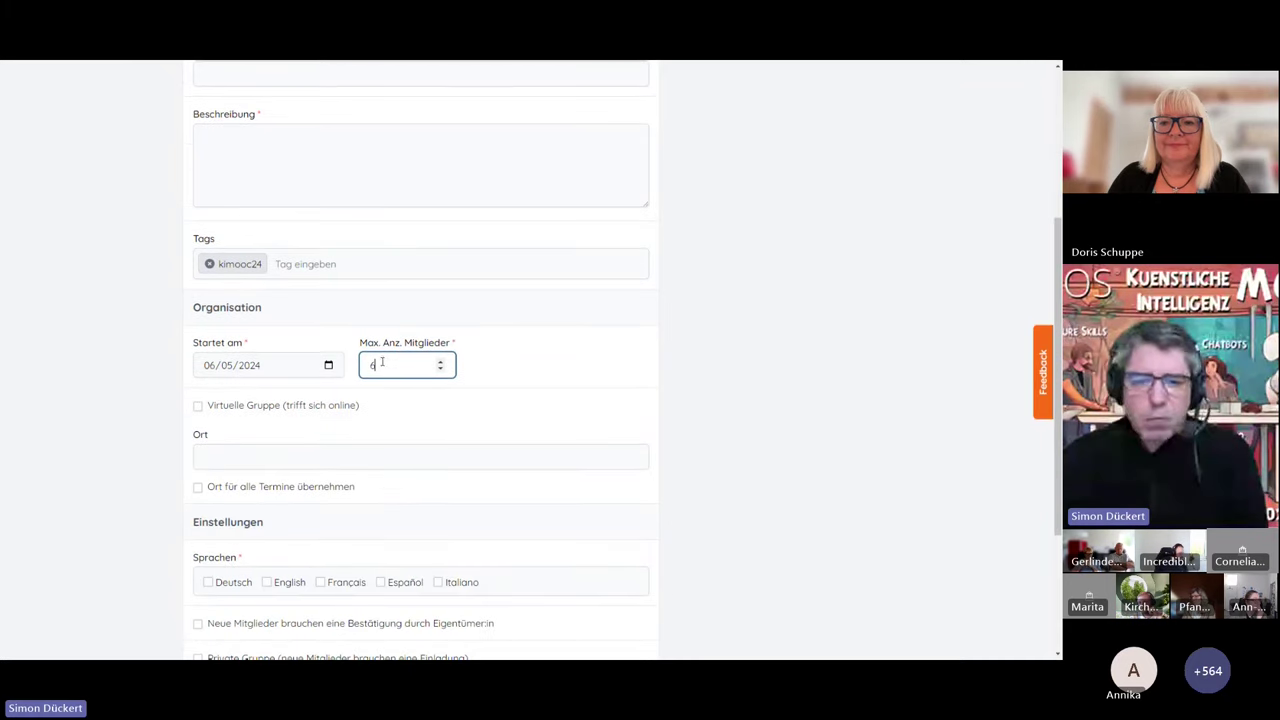
{"action": "left_click", "coordinate": [197, 407]}
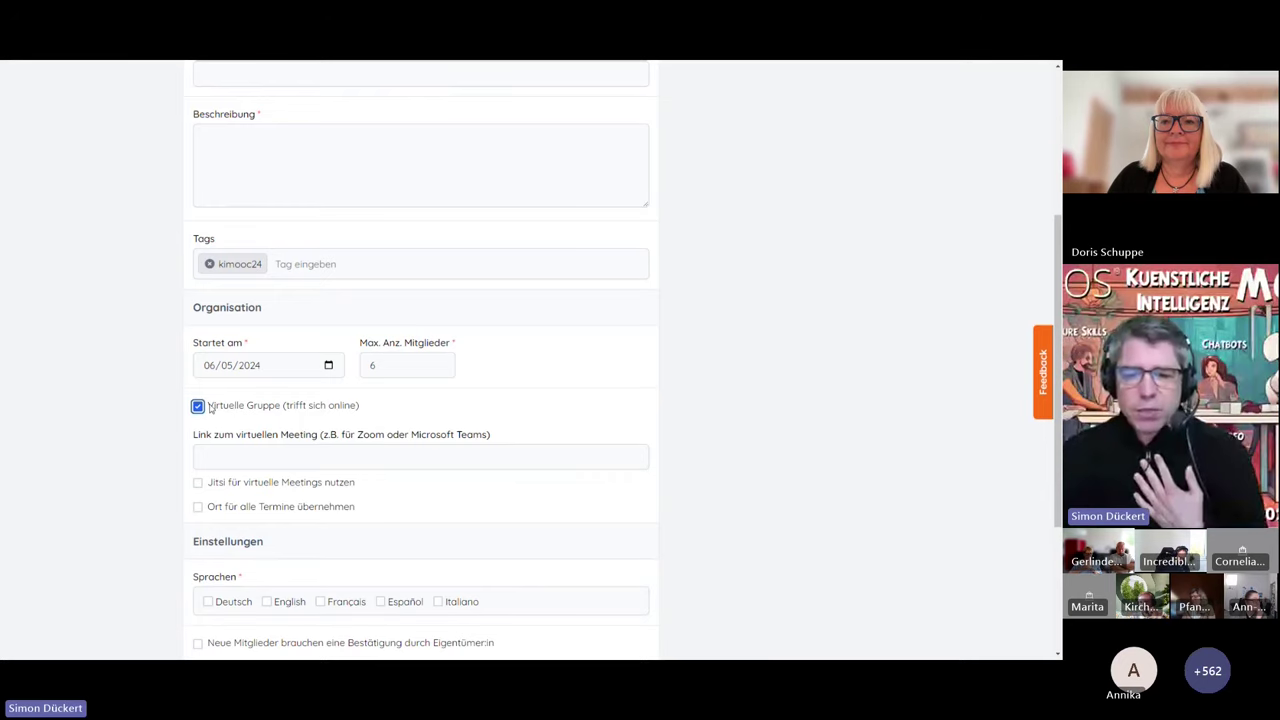
{"action": "left_click", "coordinate": [253, 456]}
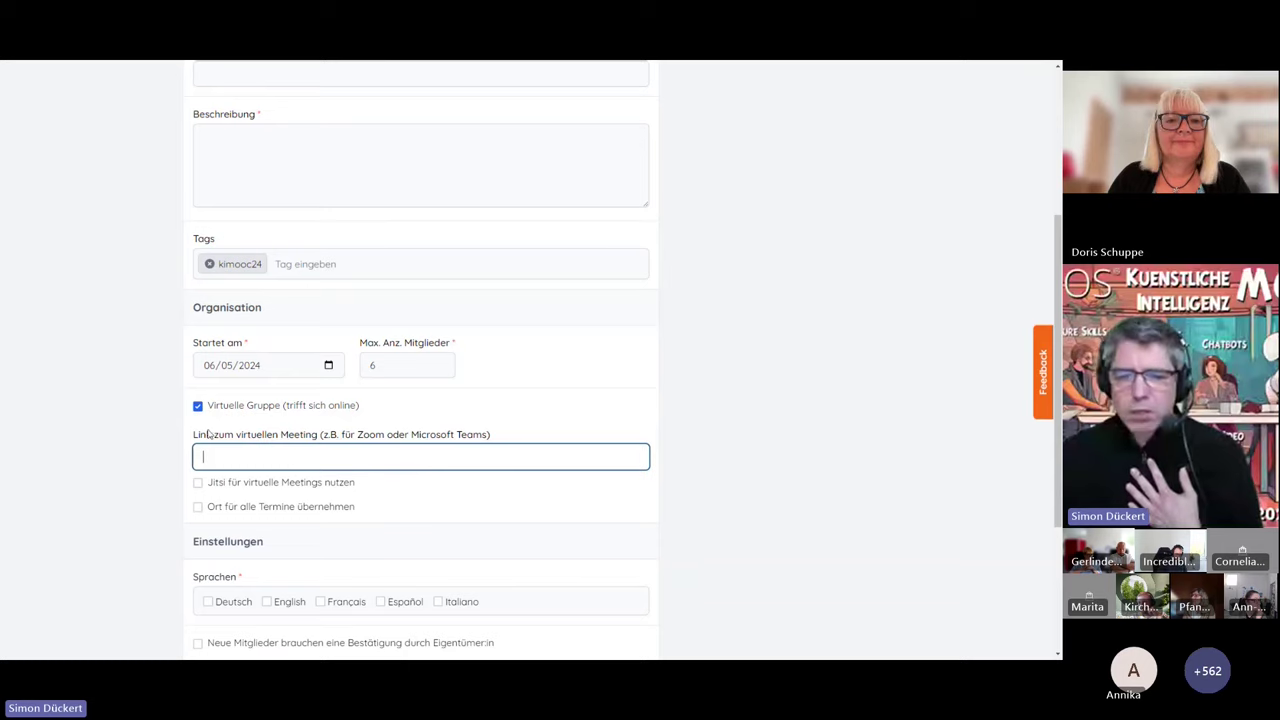
{"action": "left_click", "coordinate": [198, 483]}
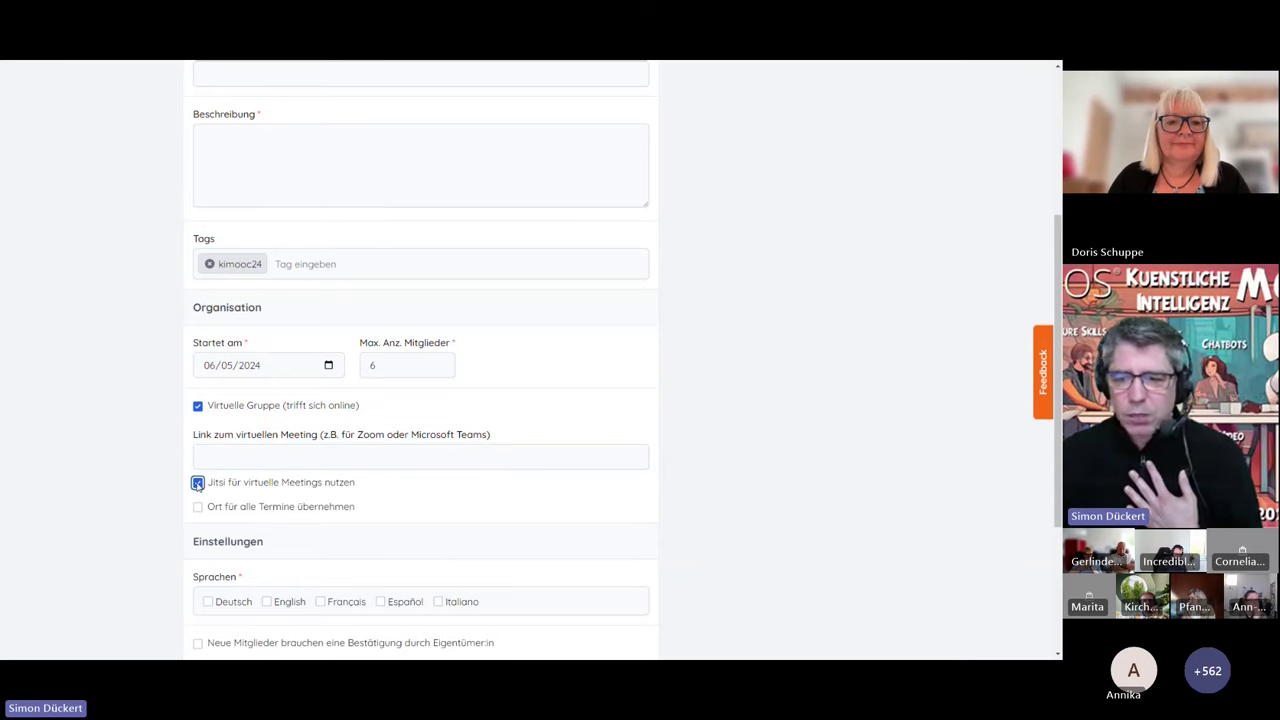
{"action": "left_click", "coordinate": [197, 405]}
Try making the new group private so that new members need an invitation
{"action": "scroll", "coordinate": [197, 382], "scroll_direction": "down", "scroll_amount": 3}
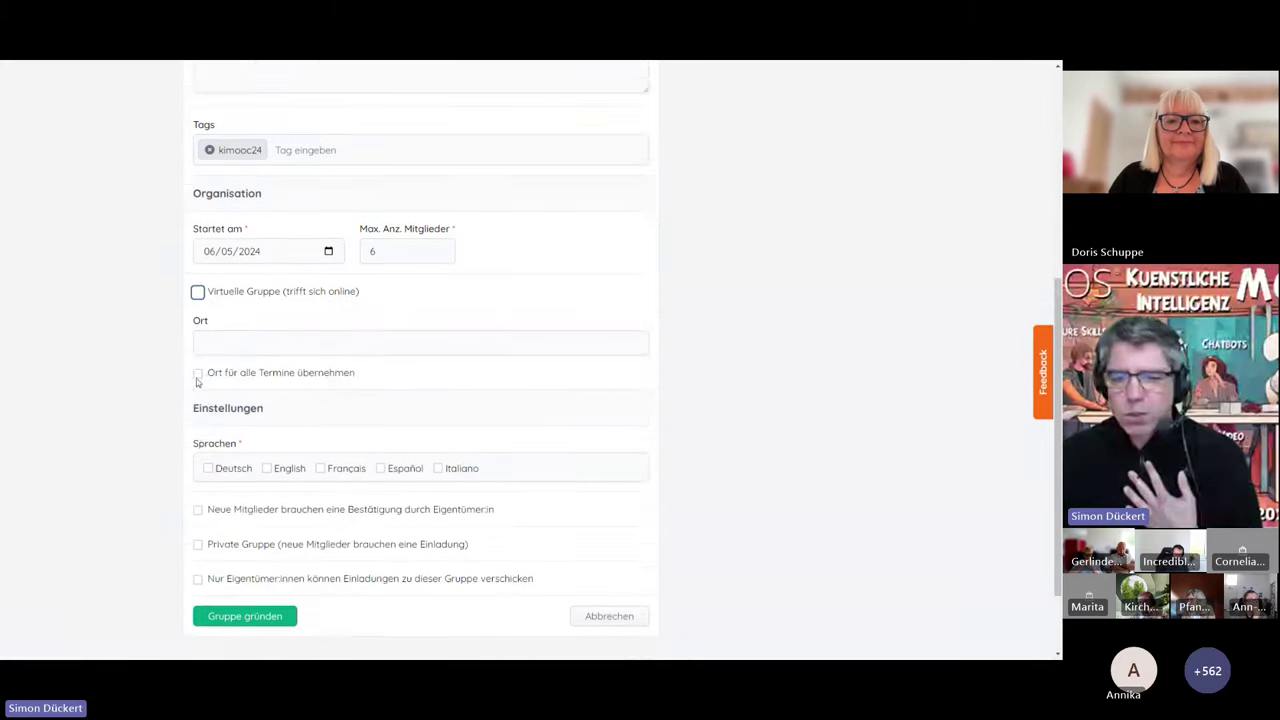
{"action": "scroll", "coordinate": [528, 518], "scroll_direction": "up", "scroll_amount": 1}
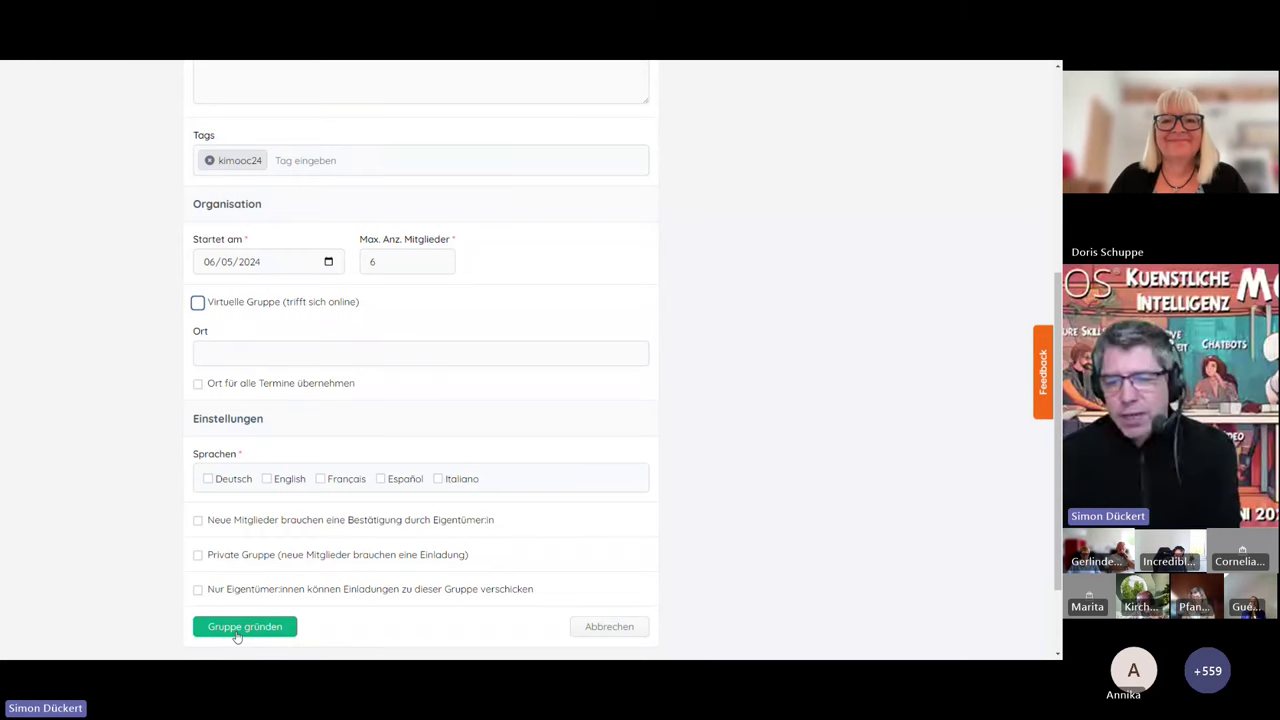
{"action": "left_click", "coordinate": [197, 556]}
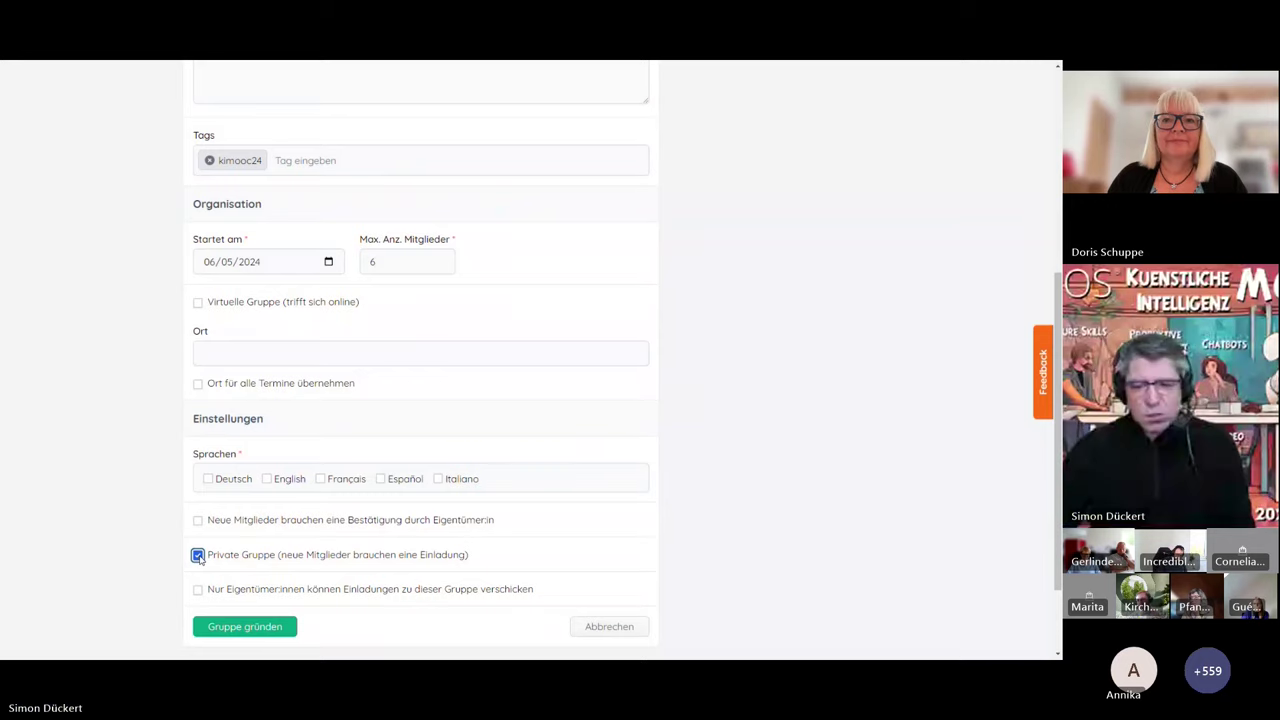
{"action": "left_click", "coordinate": [197, 556]}
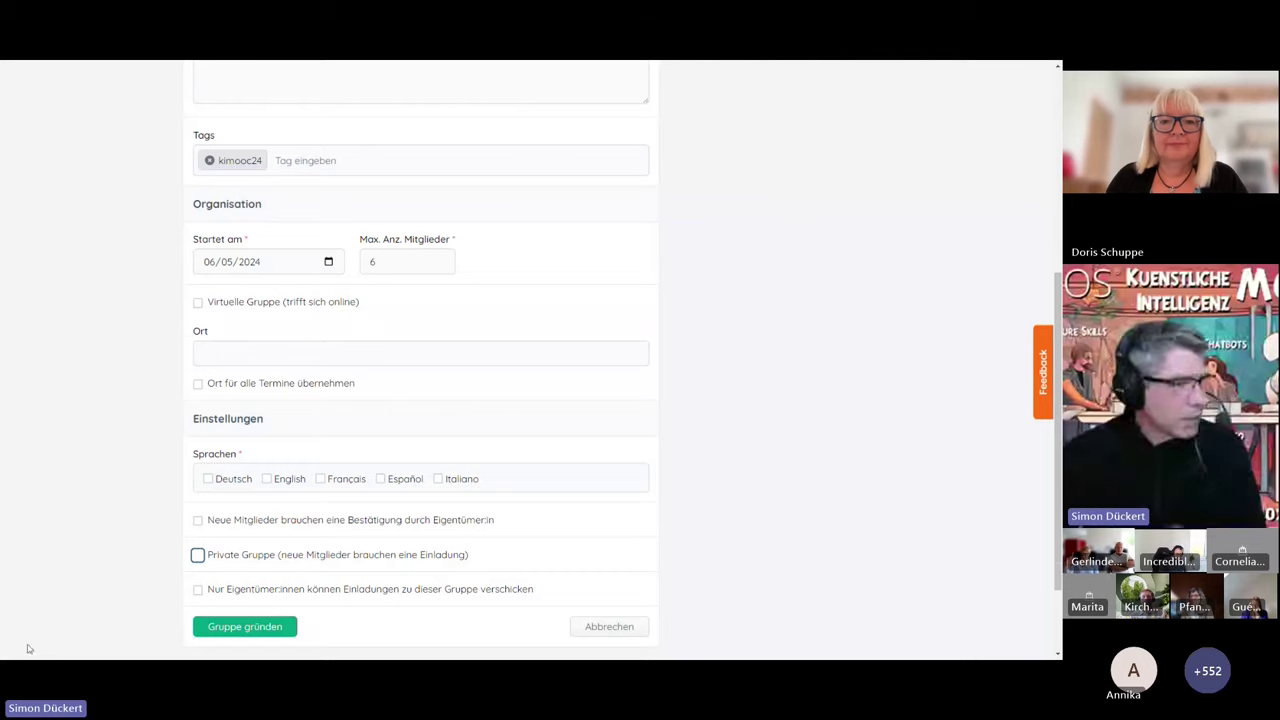
{"action": "scroll", "coordinate": [100, 640], "scroll_direction": "up", "scroll_amount": 2}
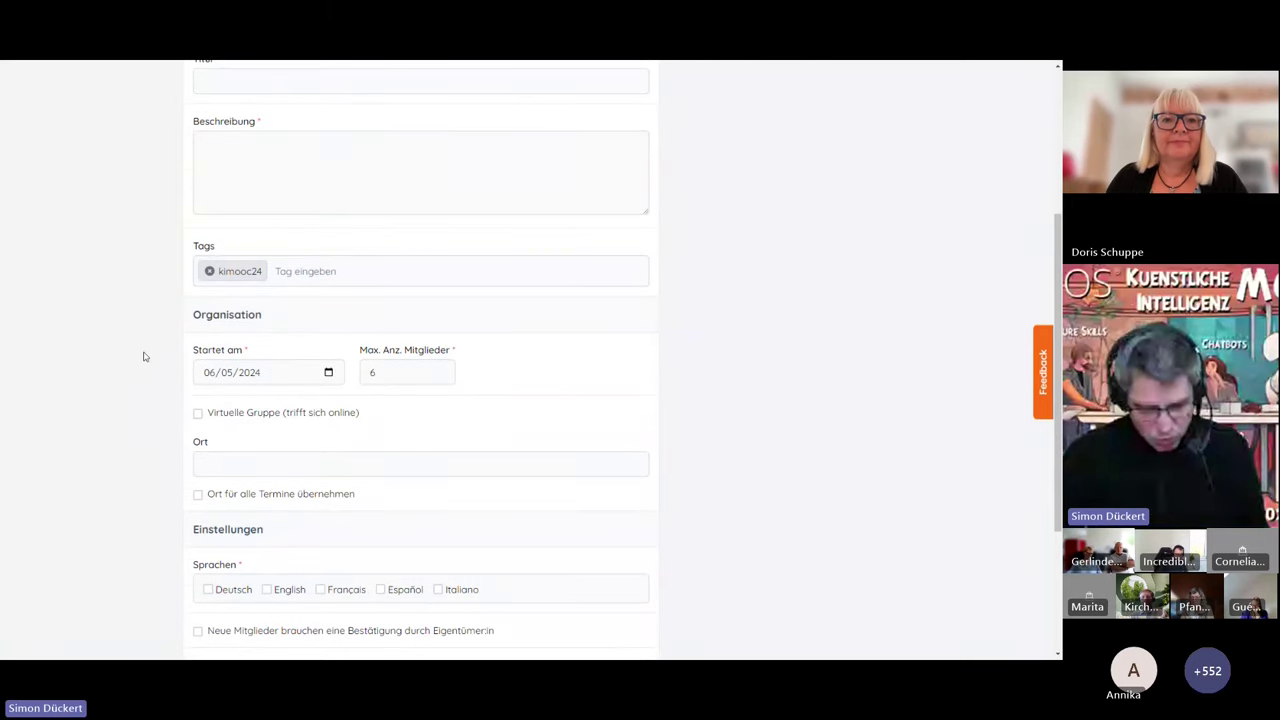